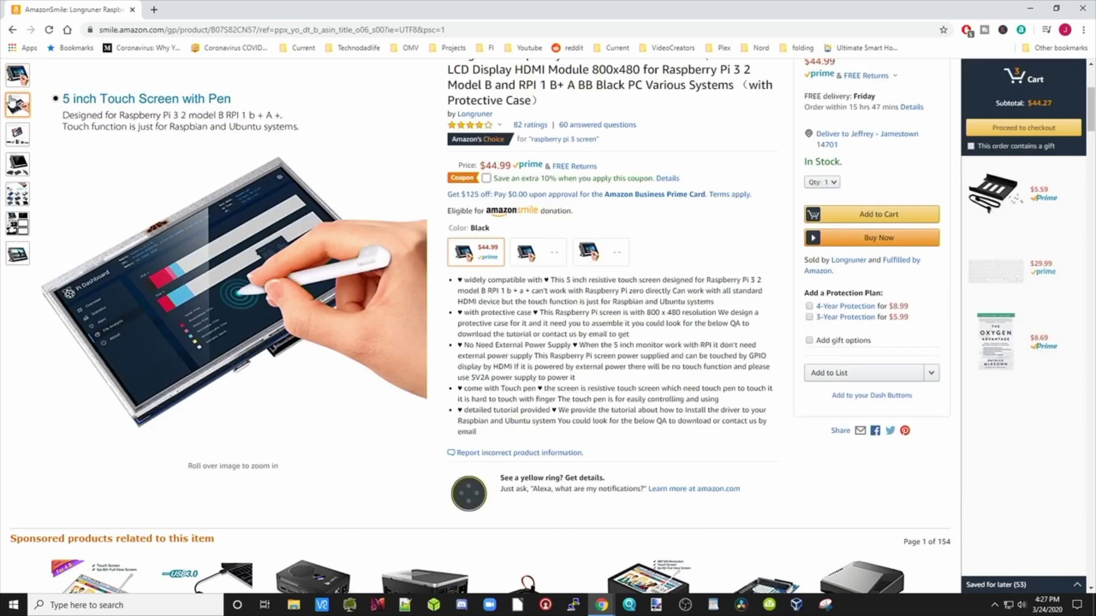
Step: Browse the 5-inch touchscreen's product photos and enlarge the case assembly-steps image
mouse_move(21, 80)
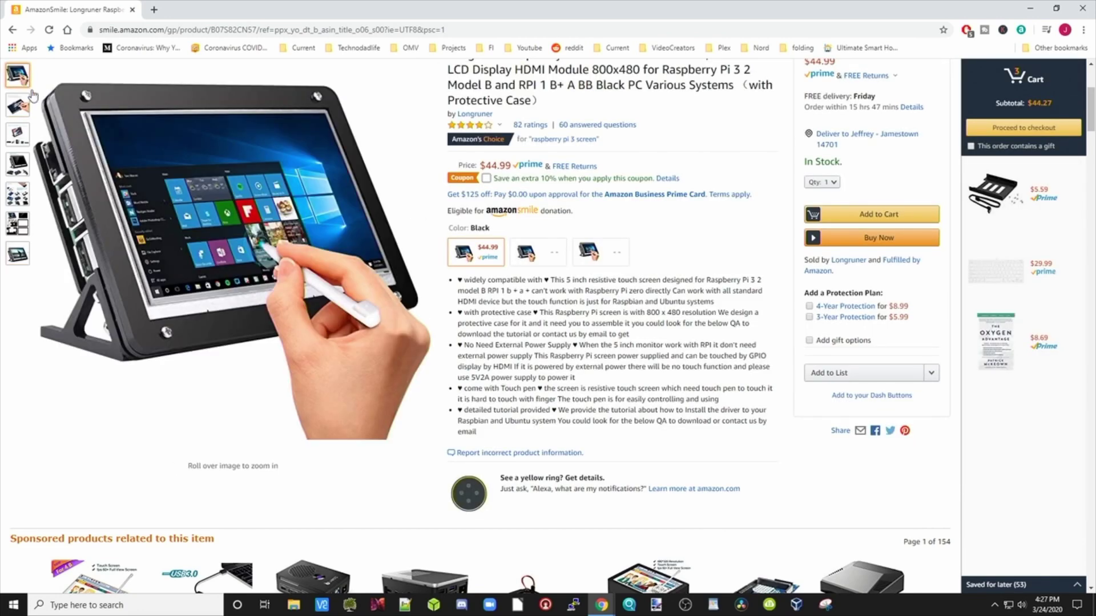
mouse_move(62, 205)
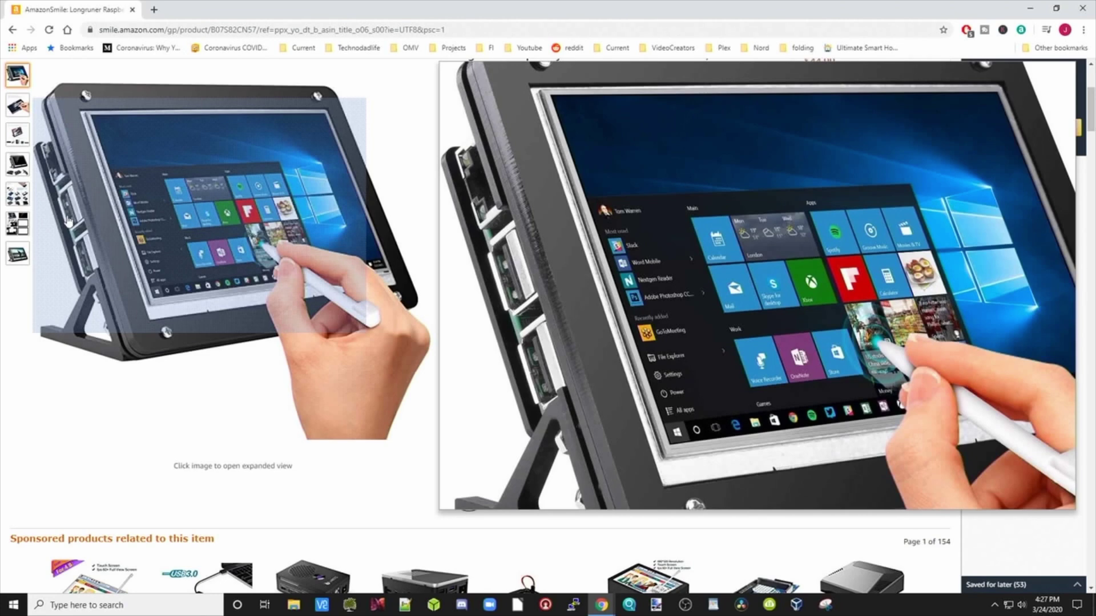
mouse_move(23, 109)
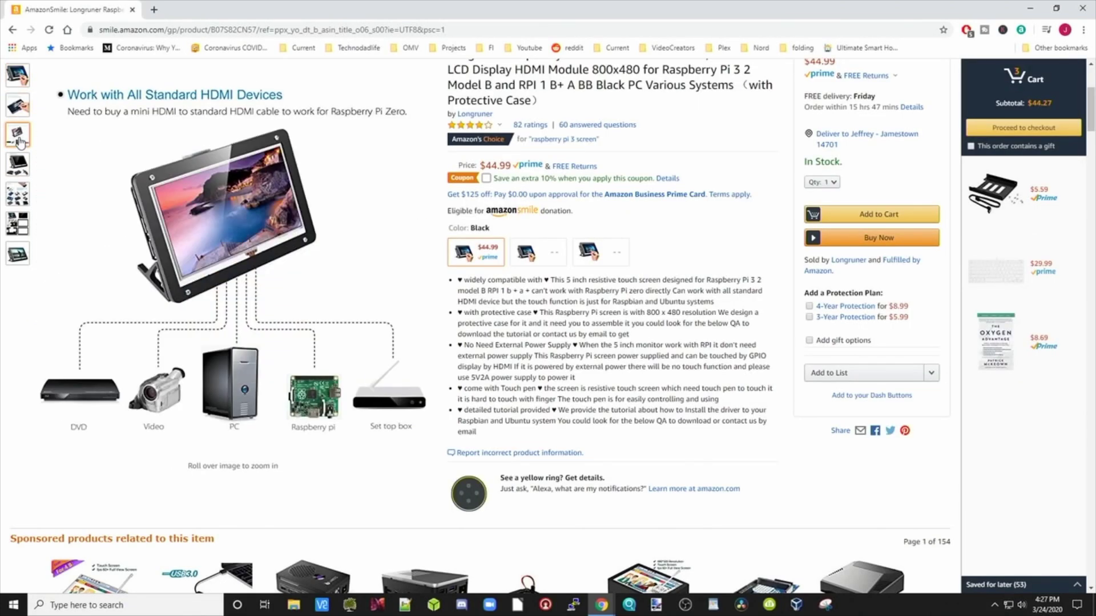
mouse_move(20, 164)
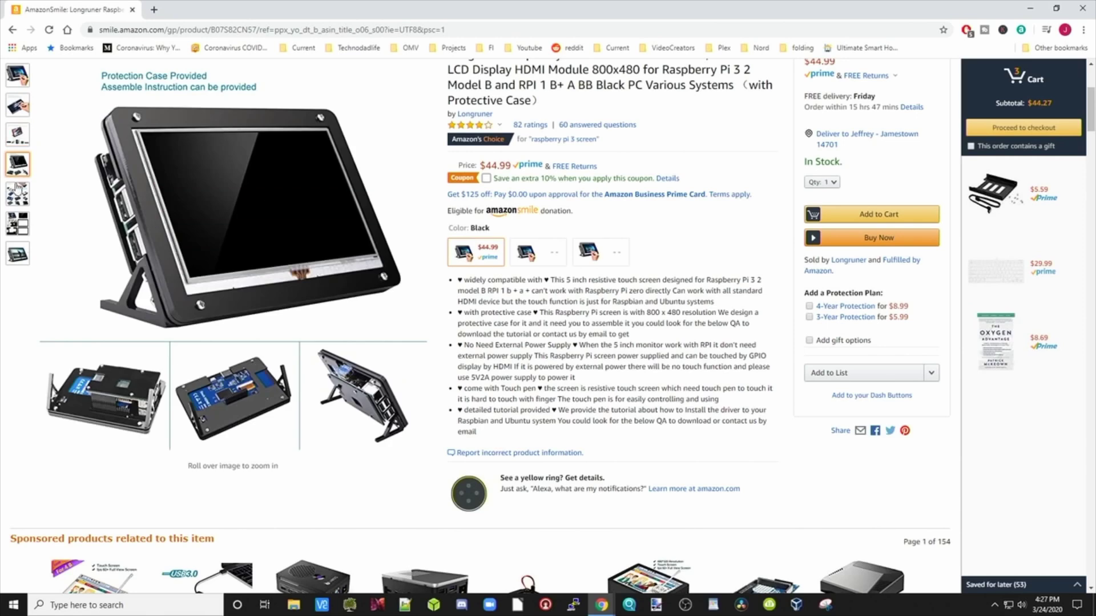
mouse_move(18, 191)
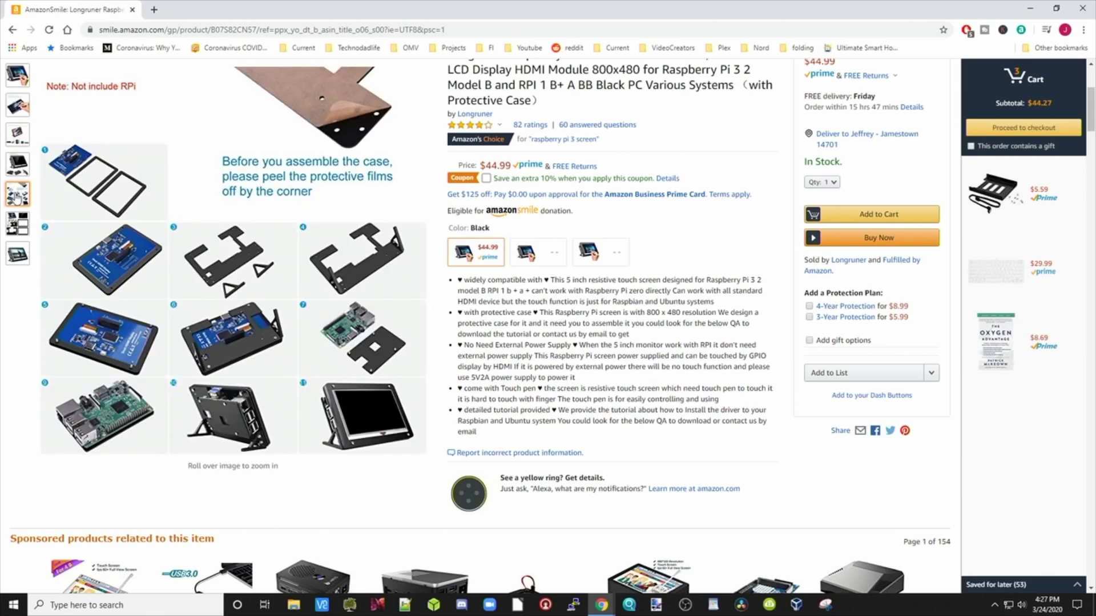
mouse_move(165, 291)
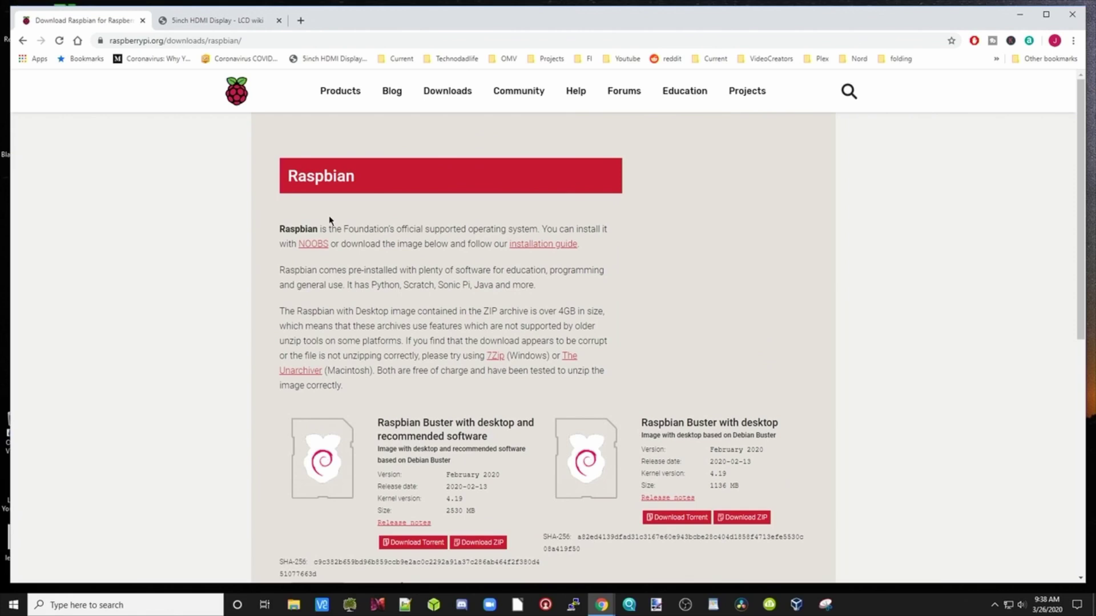
Step: Scroll the Raspbian downloads page past the Buster desktop images to Raspbian Buster Lite
scroll(390, 354, "down", 4)
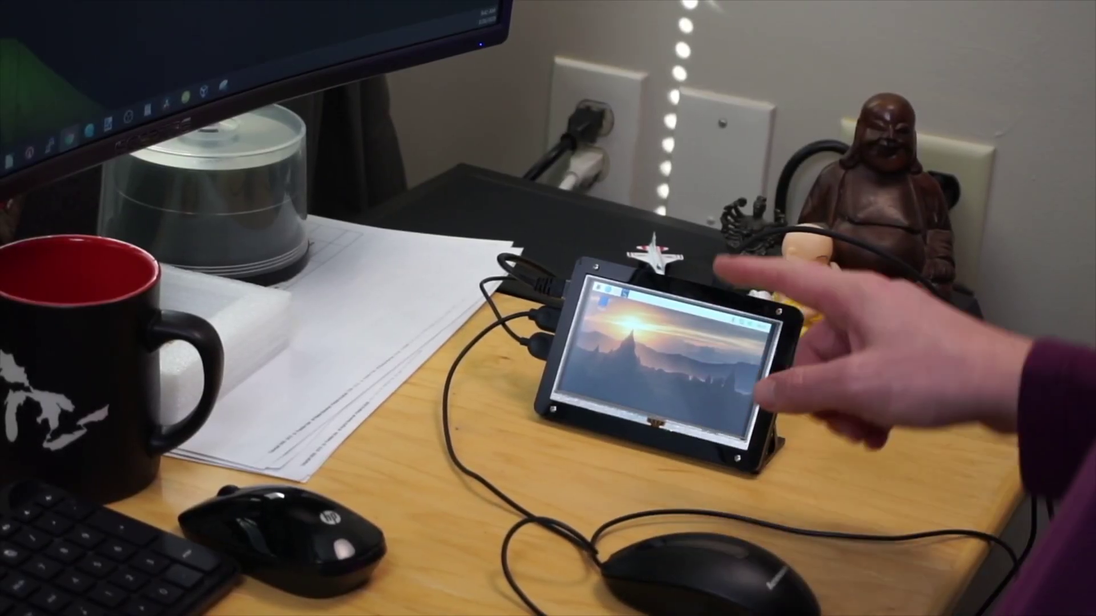
left_click(626, 294)
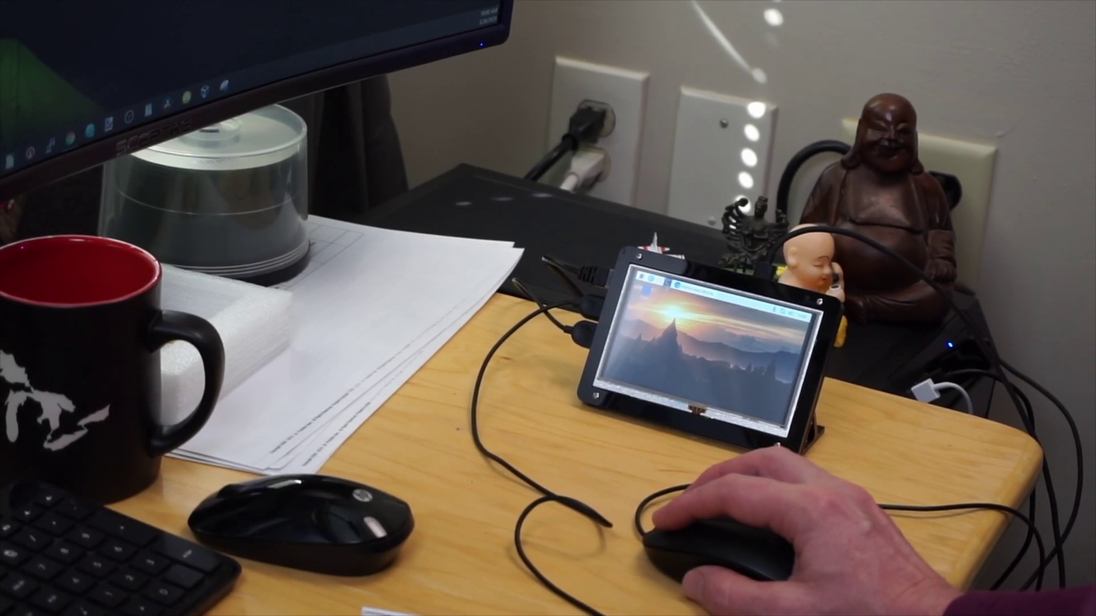
Step: Launch a terminal from the Raspbian taskbar on the Pi's 5-inch display
left_click(665, 281)
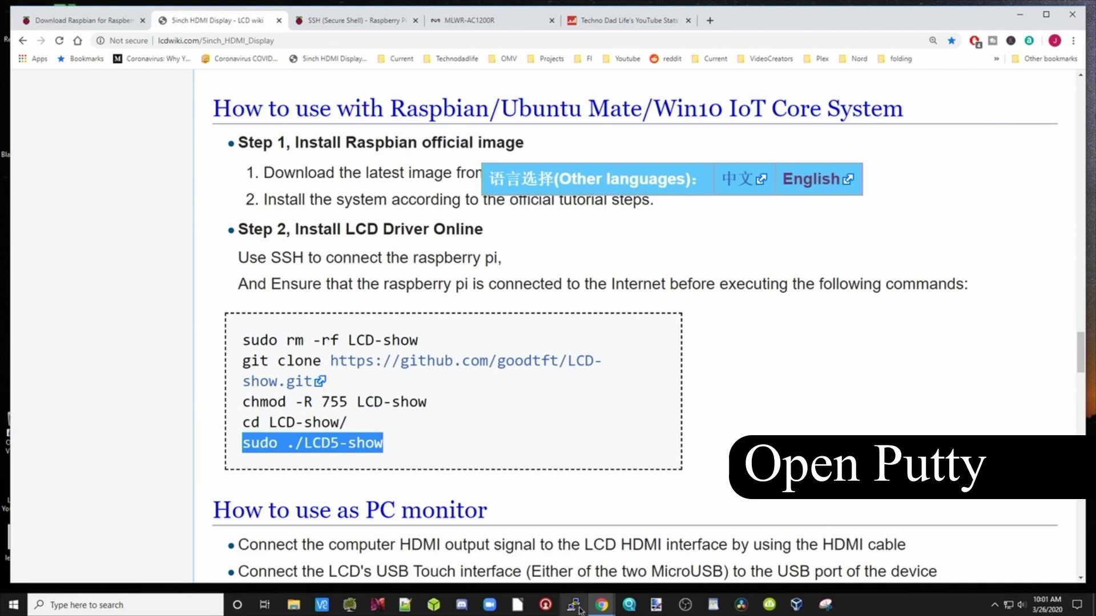
Step: Connect PuTTY over SSH to 192.168.8.176 port 22, log in as pi, and return to the wiki instructions
left_click(574, 605)
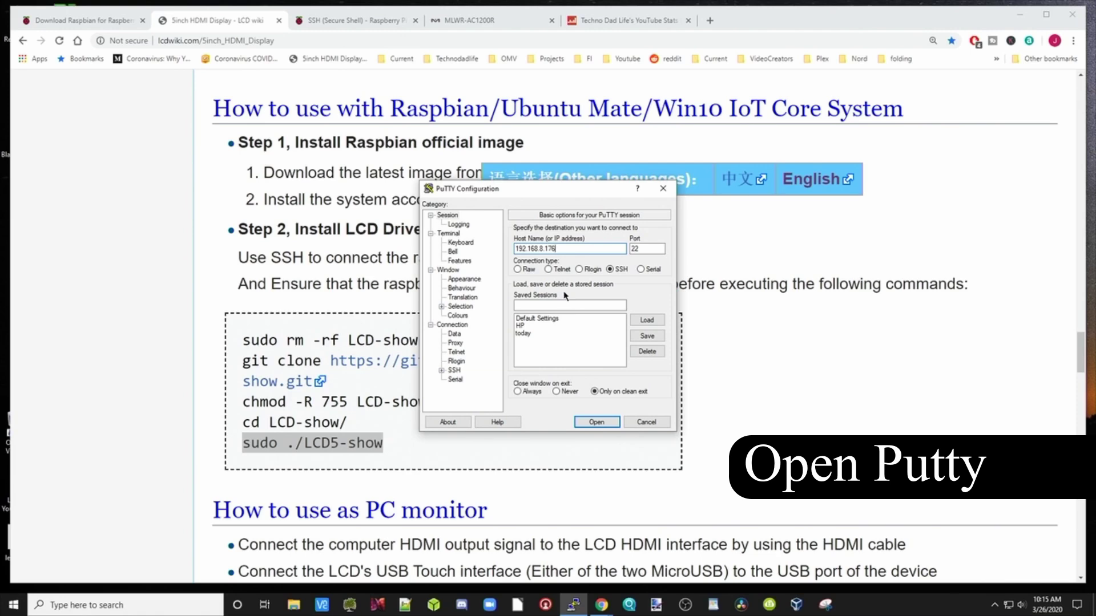
left_click(597, 423)
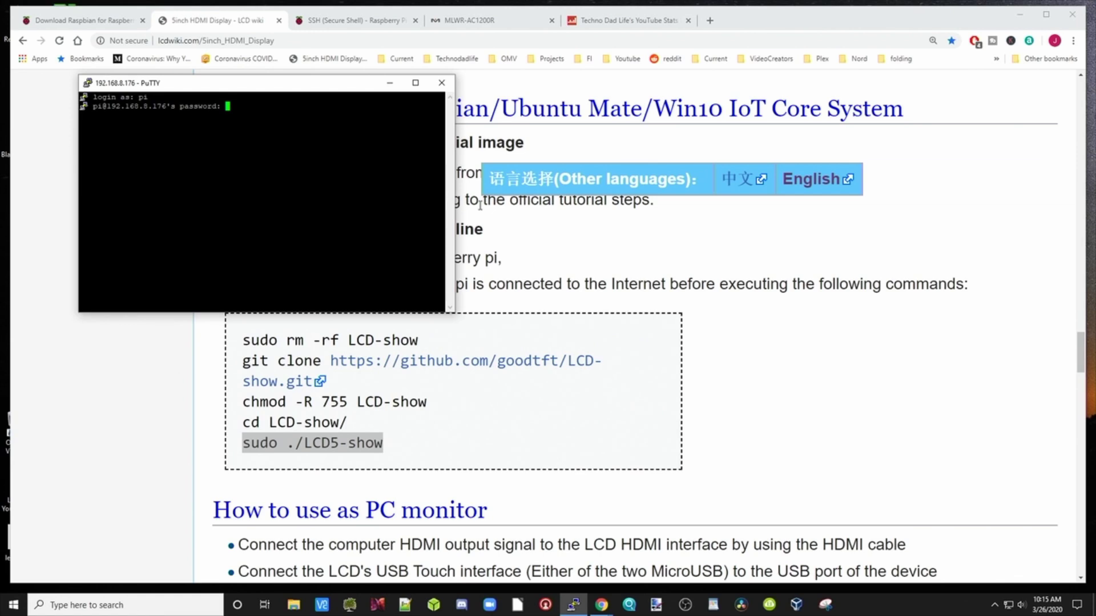
key("Return")
left_click_drag(348, 89, 789, 77)
left_click(448, 341)
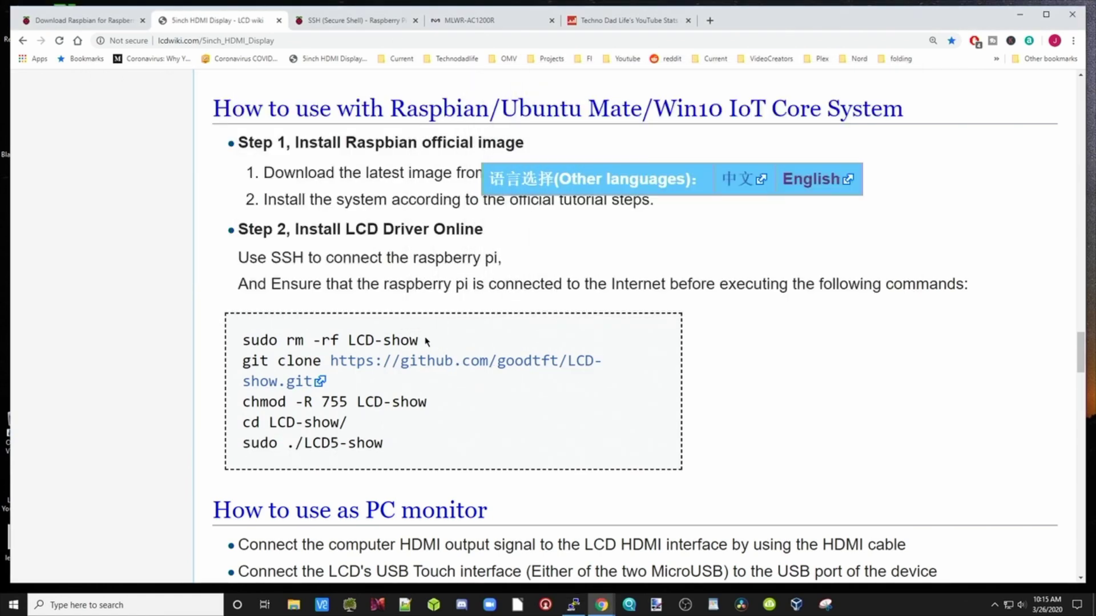
Step: Copy the sudo rm -rf LCD-show command from the LCD wiki into the Pi session
left_click_drag(427, 341, 256, 335)
right_click(259, 342)
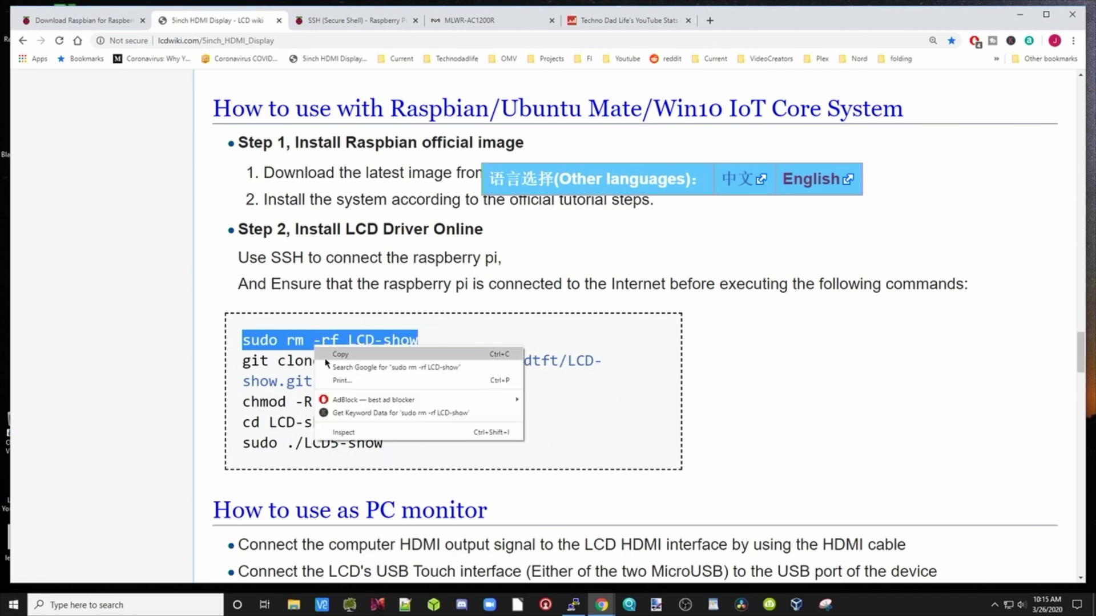
left_click(325, 357)
left_click(573, 604)
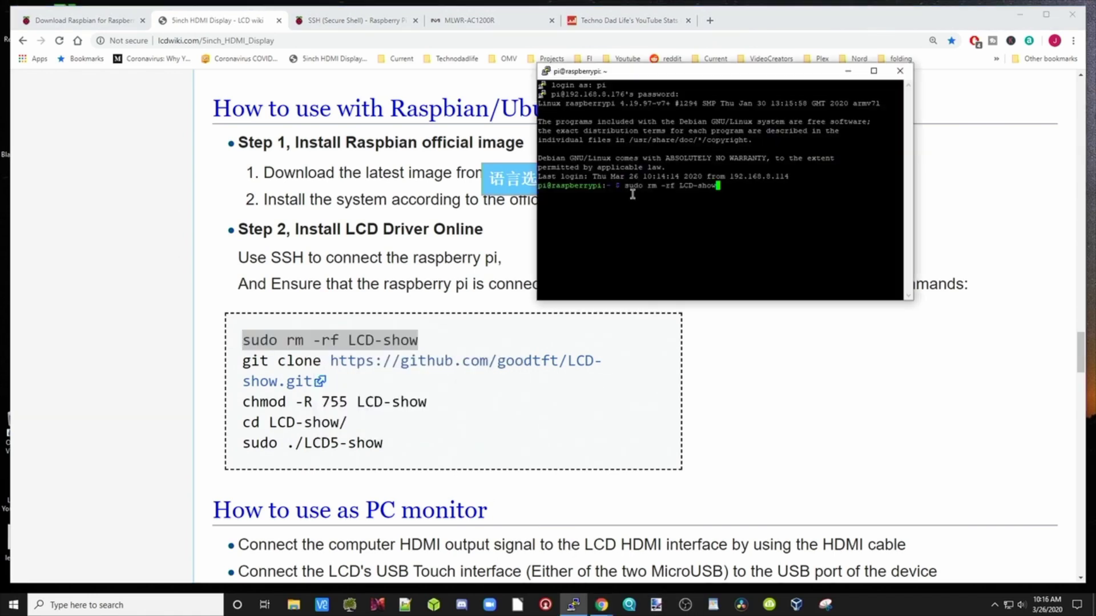
left_click_drag(426, 341, 295, 341)
Step: Run the git clone command to download the LCD-show driver onto the Pi
triple_click(313, 386)
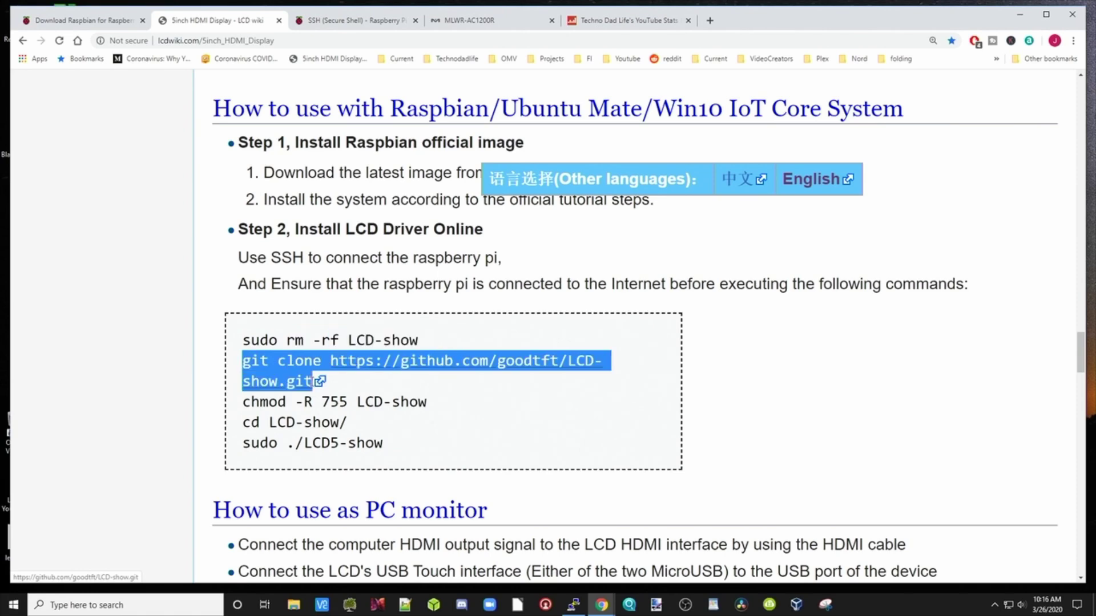
right_click(295, 376)
left_click(320, 375)
key("alt+Tab")
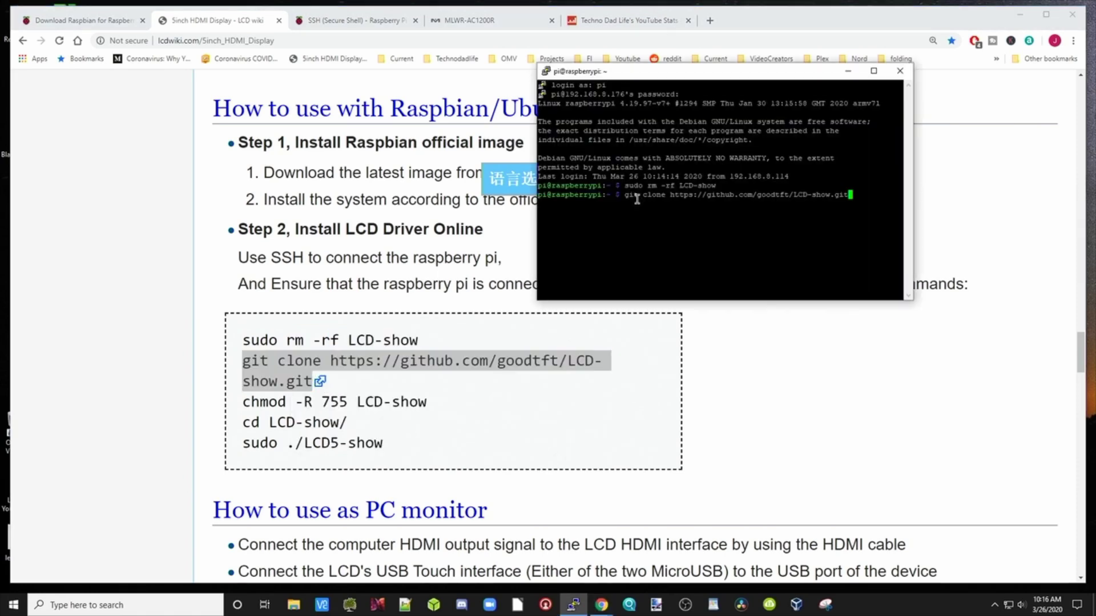
key("shift+Insert")
key("Return")
Step: Copy chmod -R 755 LCD-show into PuTTY to make the driver files executable
left_click(249, 407)
left_click_drag(249, 407, 438, 412)
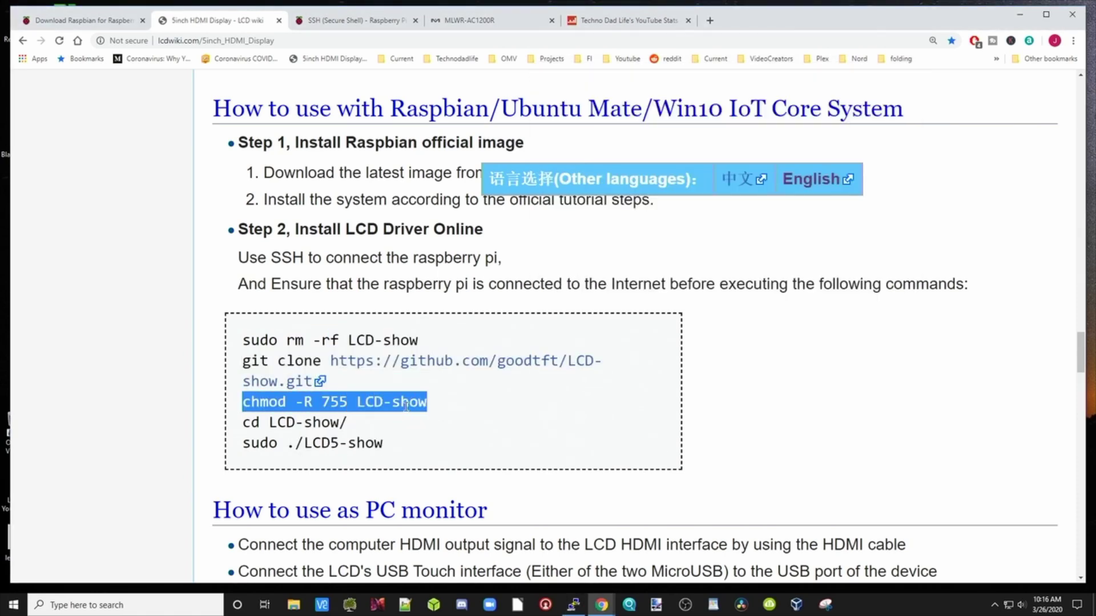
right_click(406, 407)
left_click(421, 418)
key("alt+Tab")
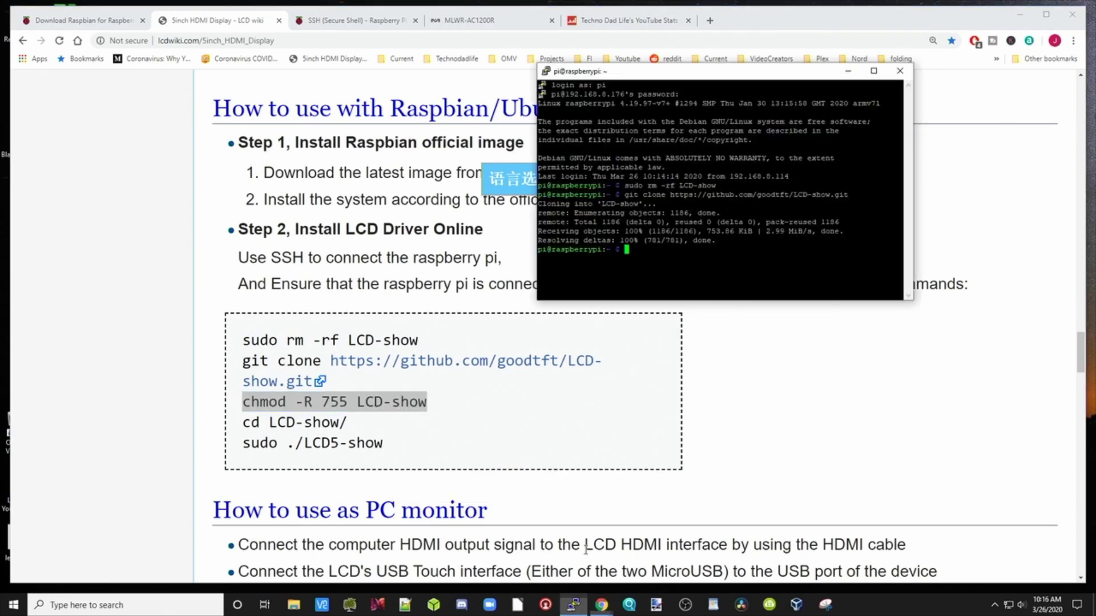
Step: Run cd LCD-show/ to move into the driver folder
left_click(242, 422)
left_click_drag(242, 422, 331, 425)
key("alt+Tab")
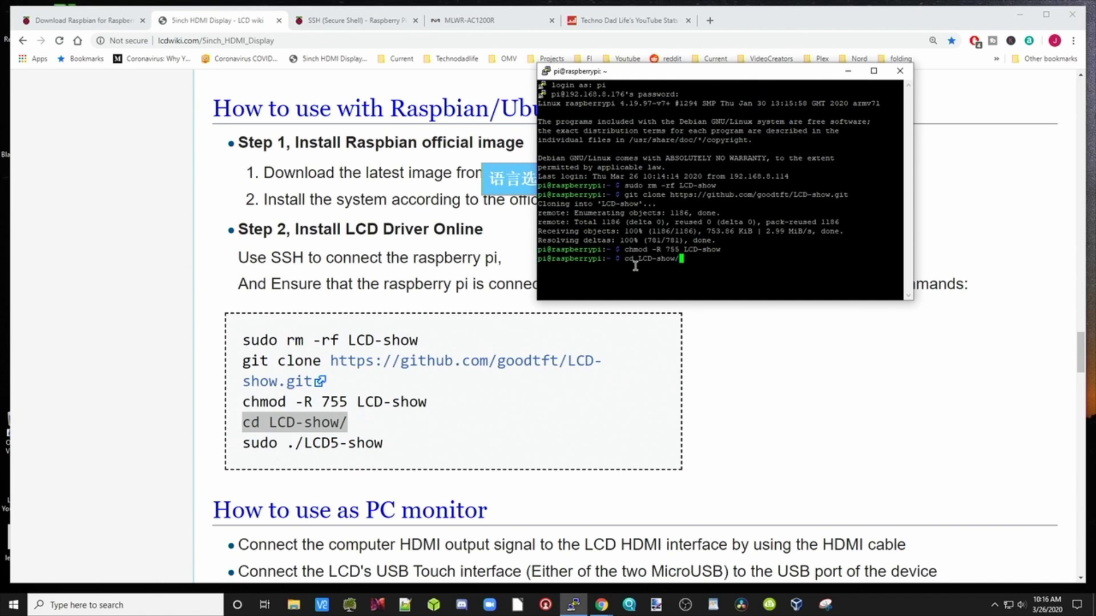
key("Return")
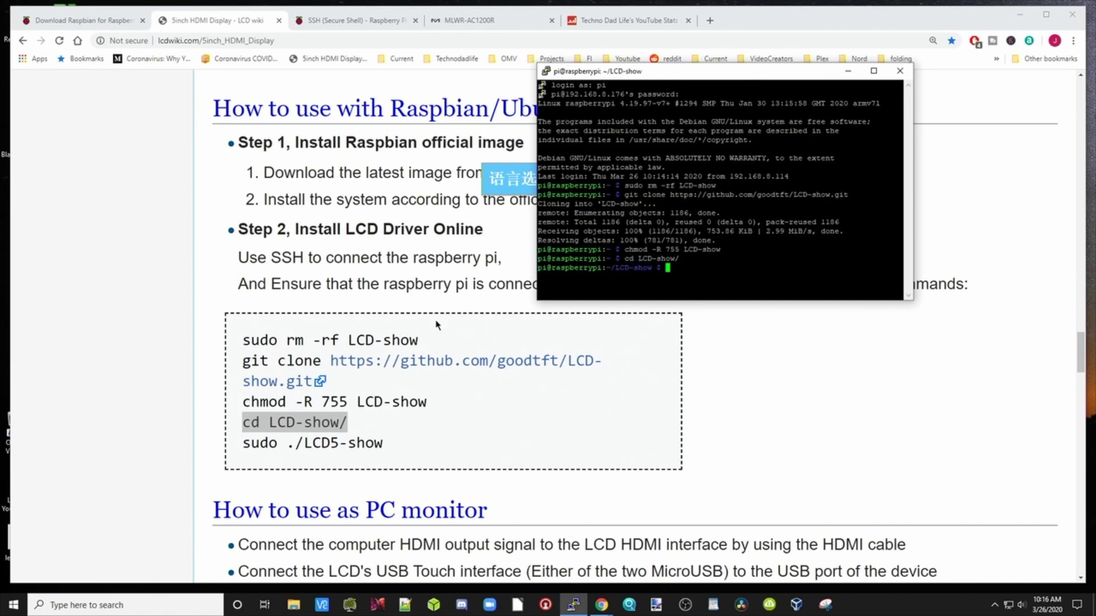
left_click_drag(242, 444, 406, 444)
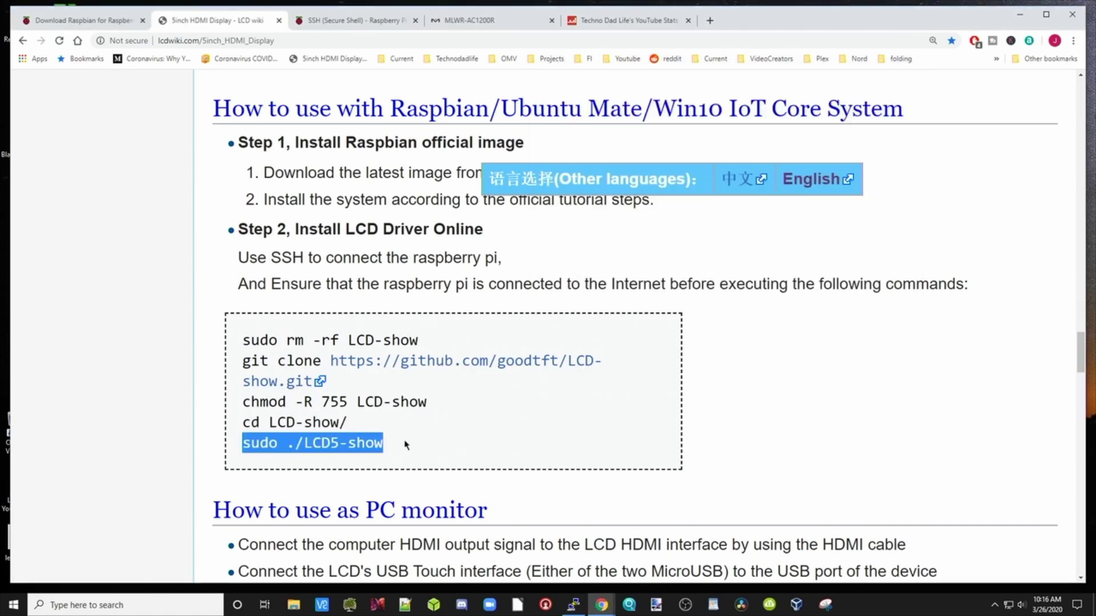
right_click(353, 444)
Step: Run sudo ./LCD5-show in PuTTY and dismiss the Fatal Error once the Pi reboots
left_click(374, 452)
left_click(576, 605)
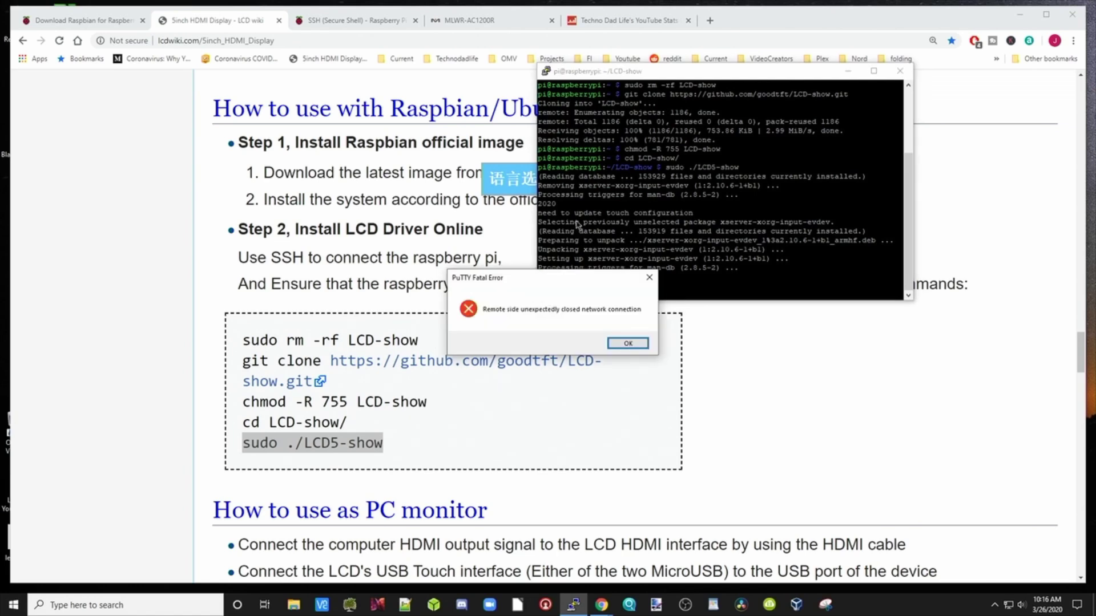
left_click(650, 278)
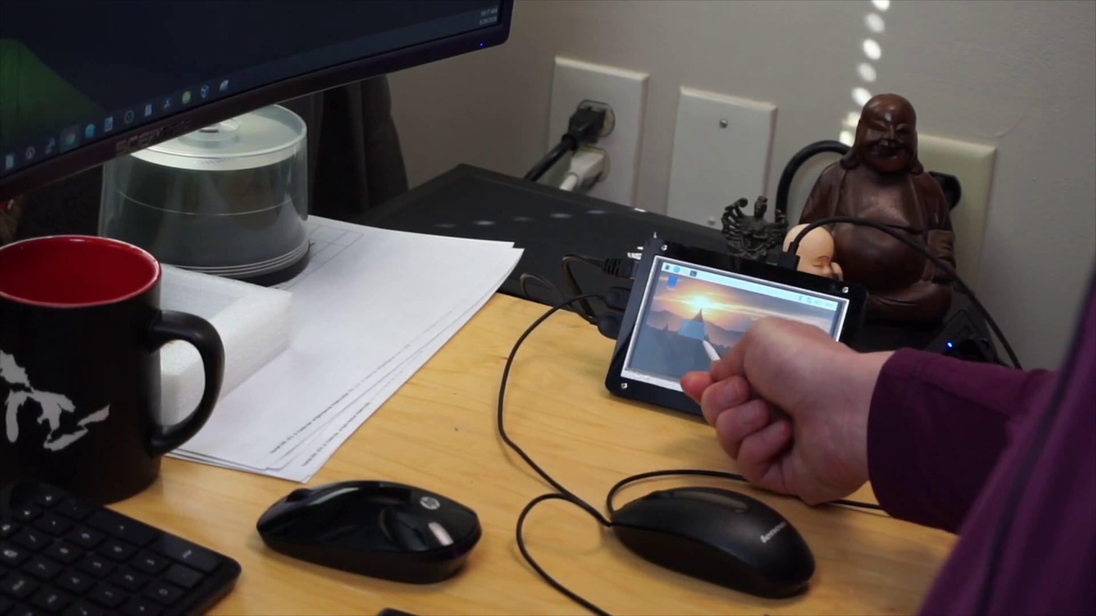
Step: Drag a stylus selection box on the desktop, then tap the Raspberry Pi menu icon
left_click_drag(697, 330, 733, 347)
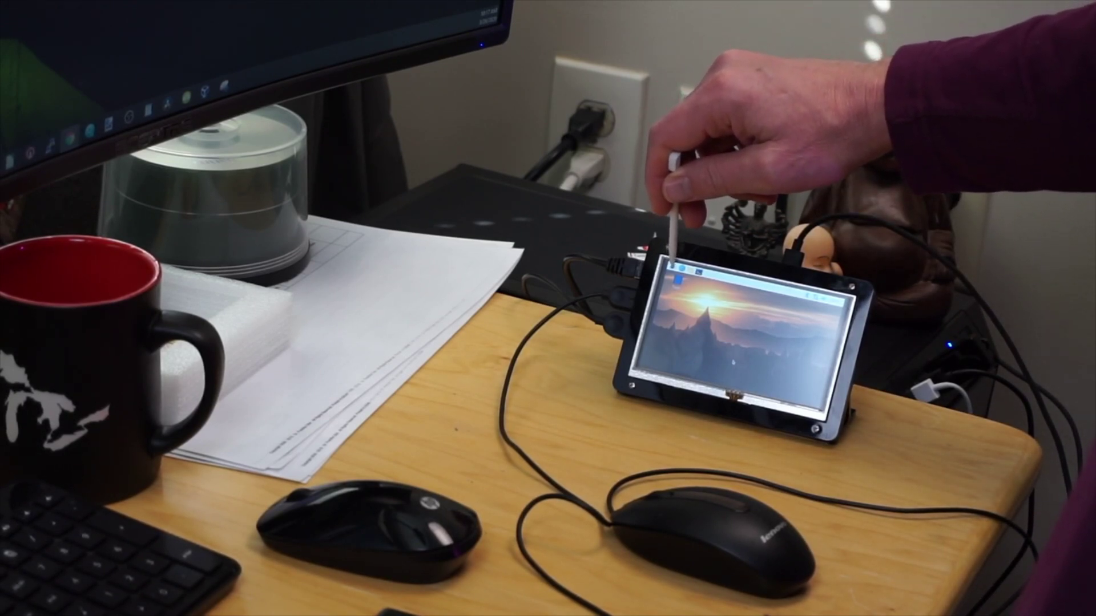
left_click(674, 267)
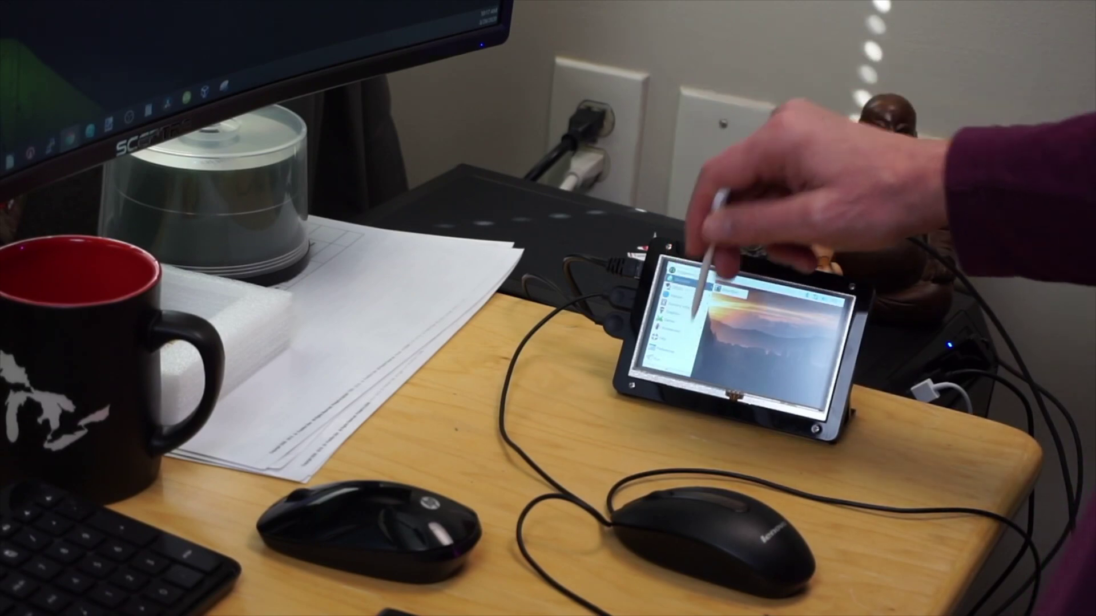